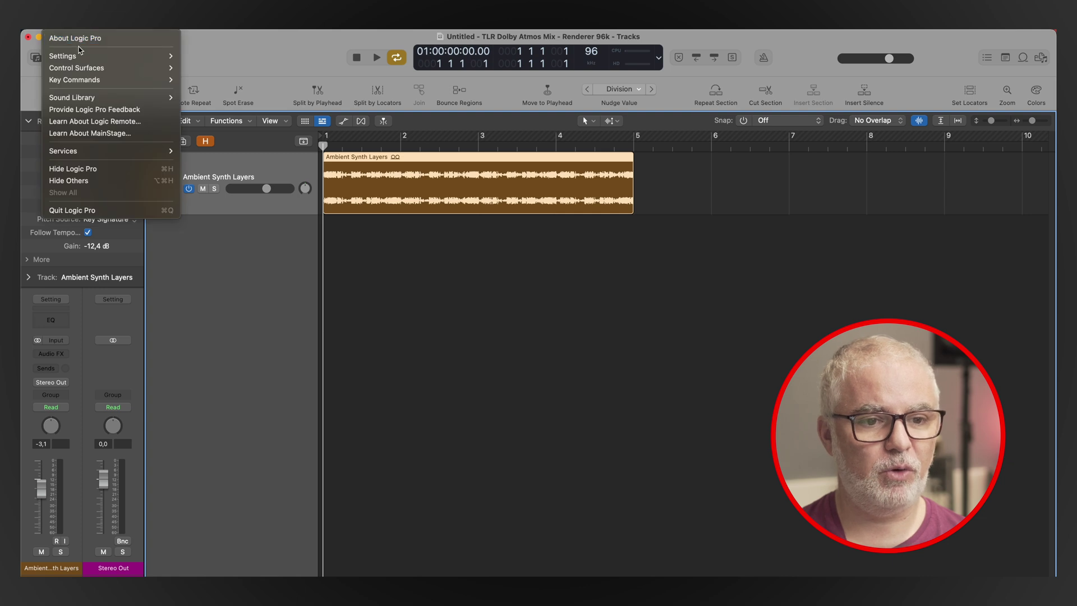
- Check Logic Pro's Audio settings for Dolby Audio Bridge output at a 1024-sample buffer, then close them
mouse_move(122, 58)
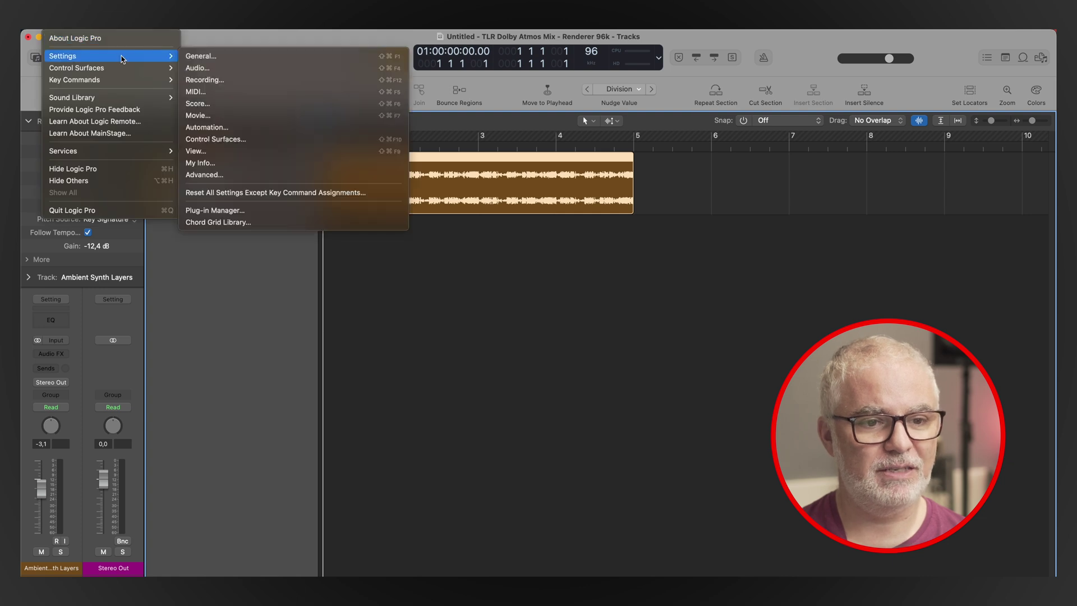
left_click(215, 69)
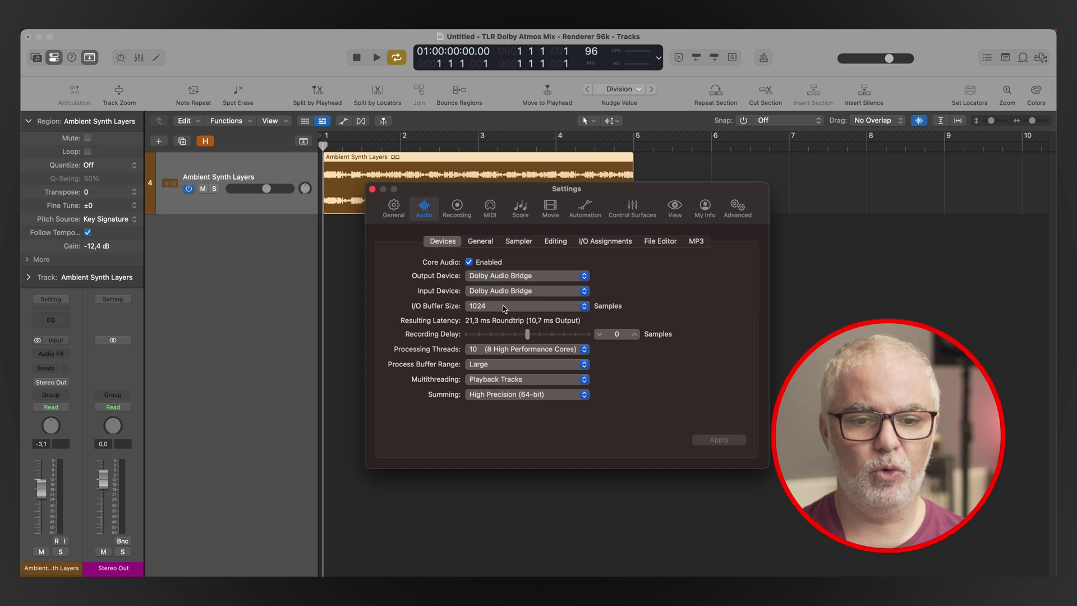
left_click(372, 190)
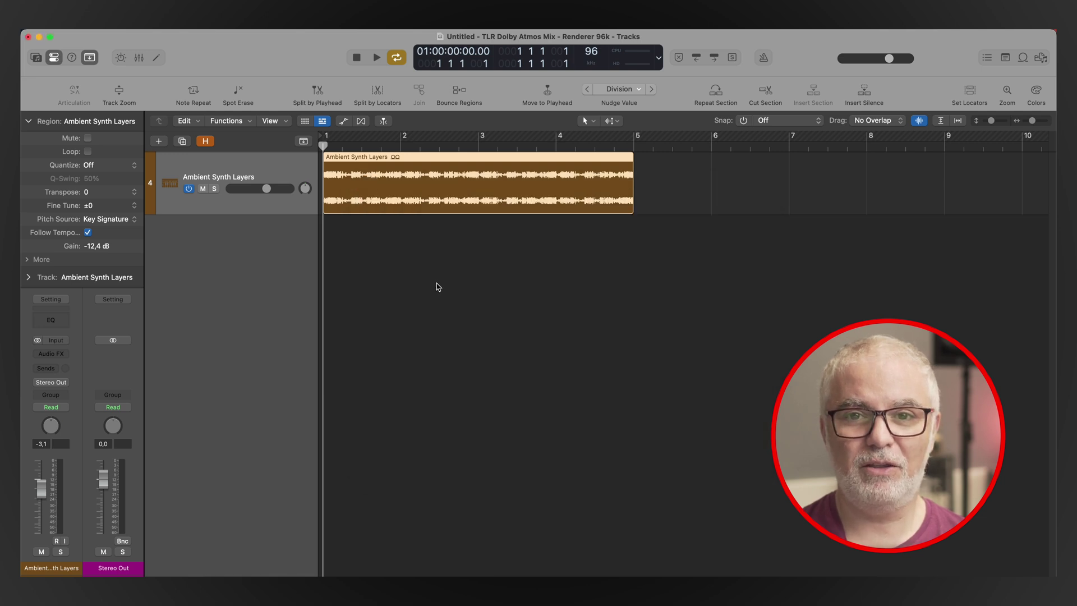
- Switch from Logic Pro to Dolby Atmos Renderer with Cmd-Tab and choose Preferences from its app menu
key("super+Tab")
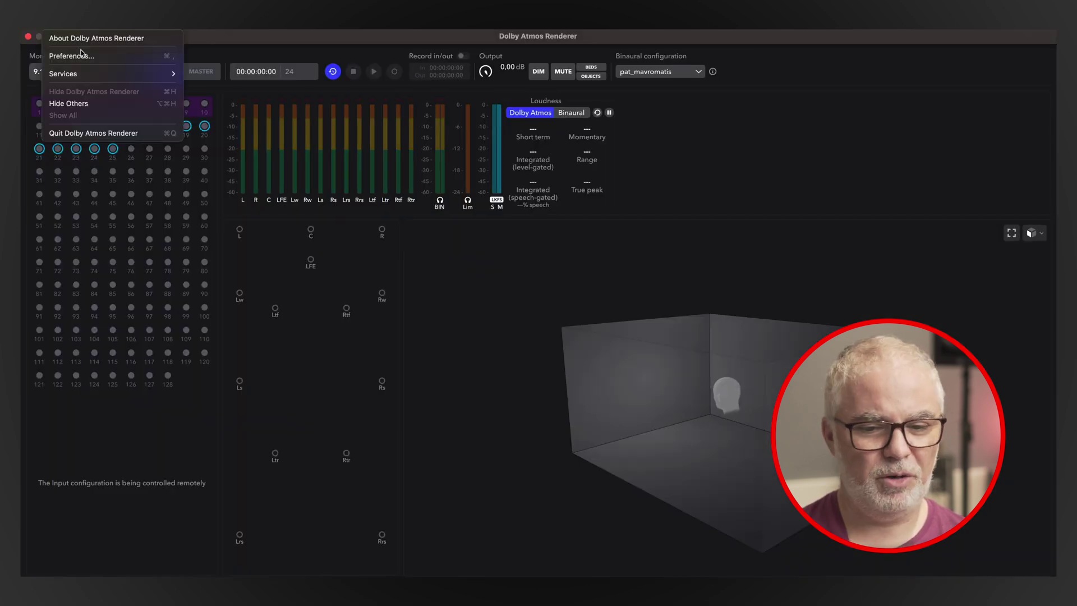
left_click(81, 56)
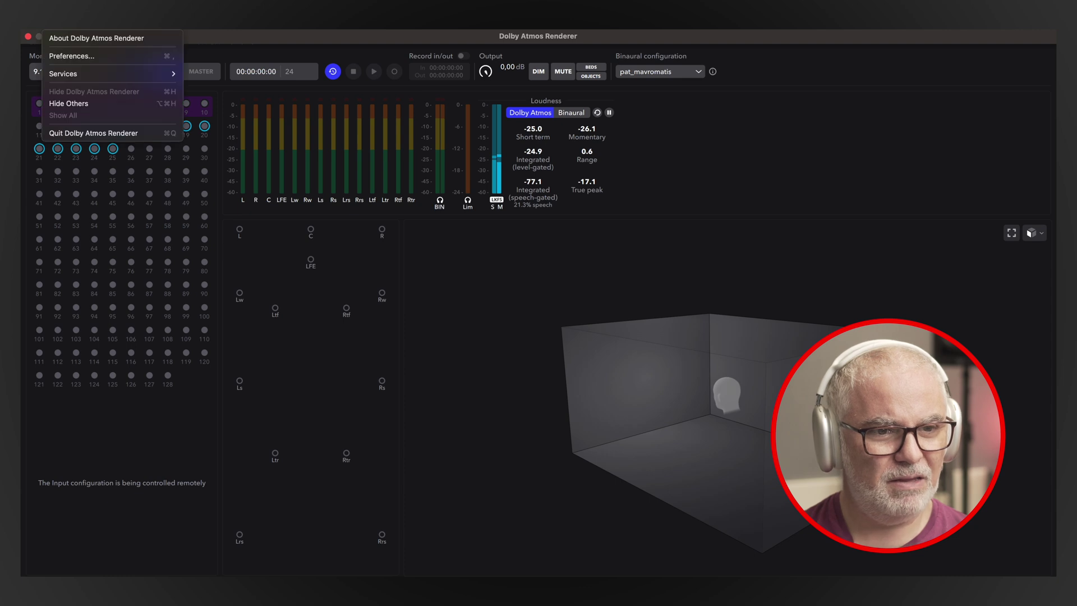
- Choose AirPods Max as the renderer's audio output device and accept the preferences
left_click(95, 56)
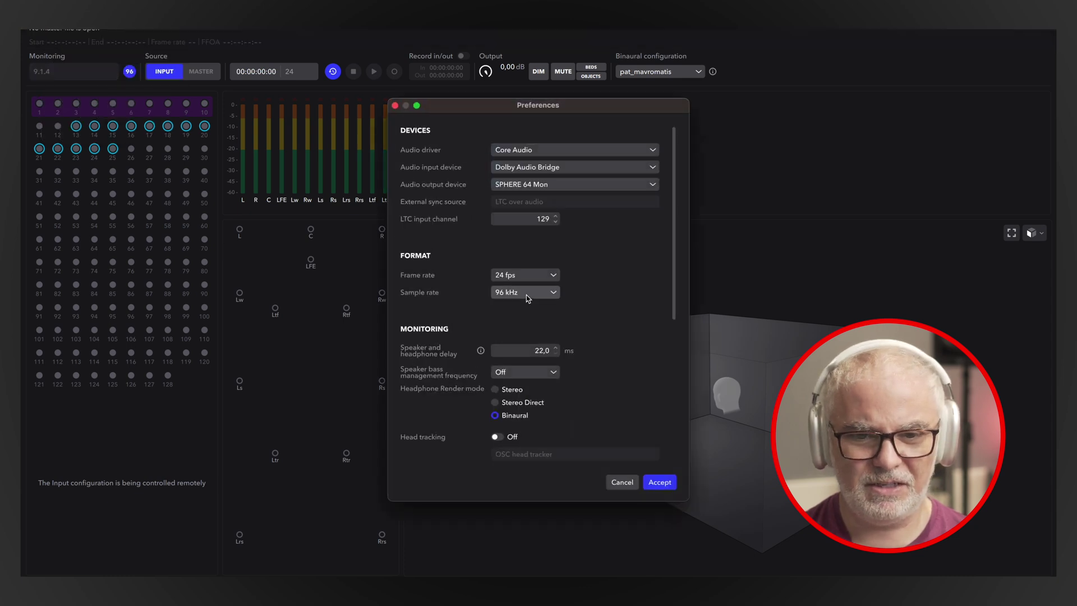
left_click(562, 180)
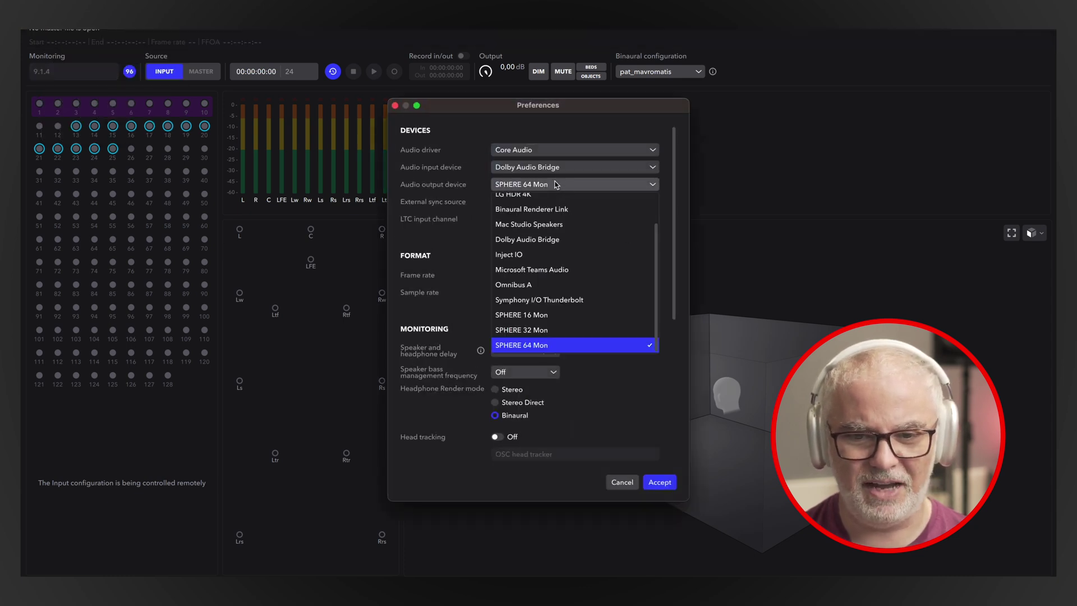
scroll(570, 219, "up", 1)
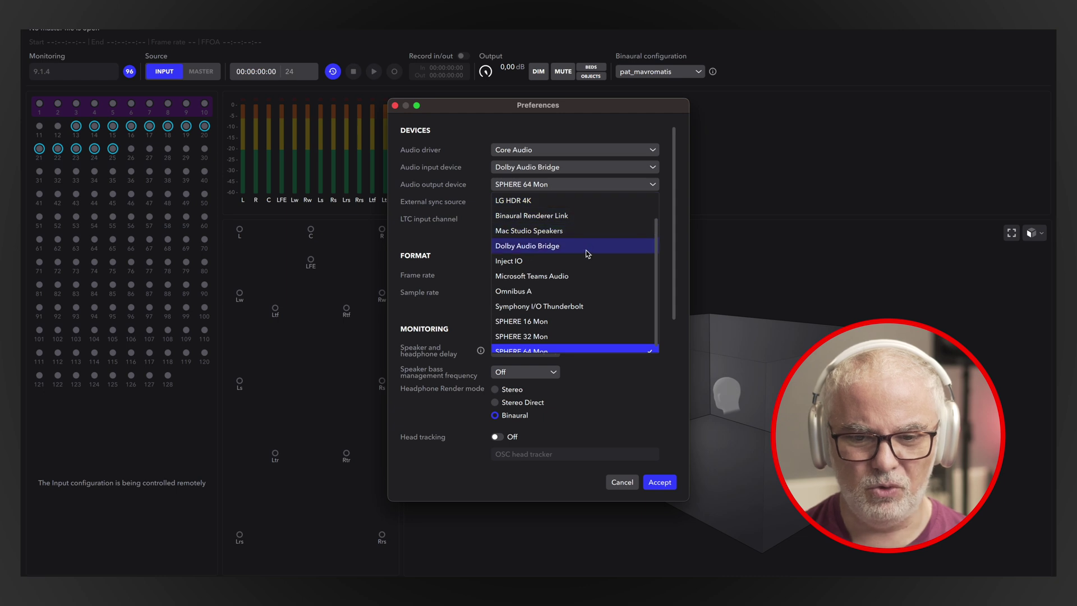
scroll(586, 235, "up", 2)
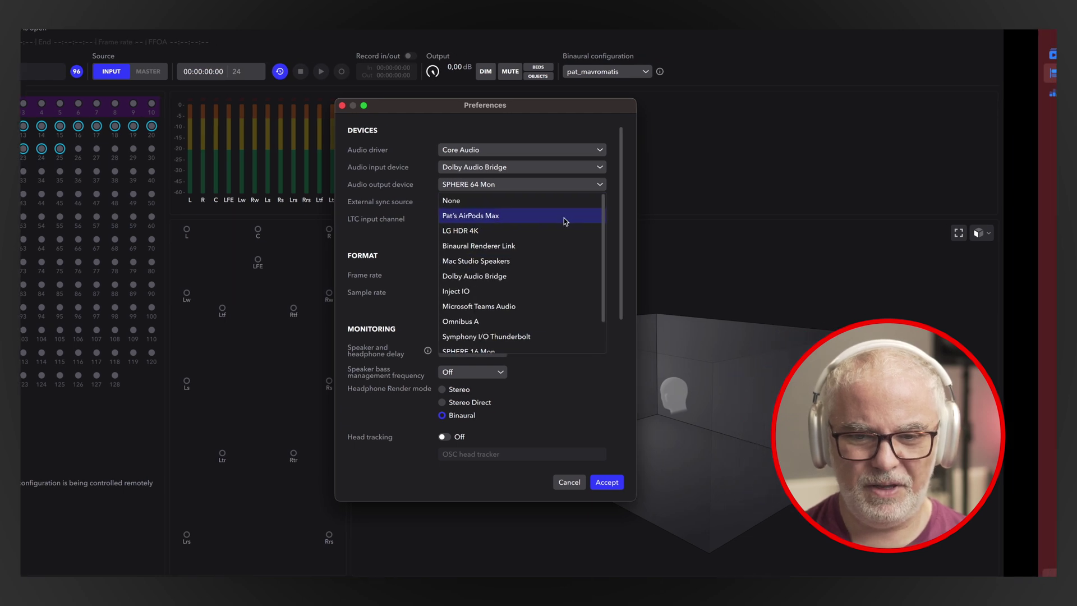
left_click(534, 218)
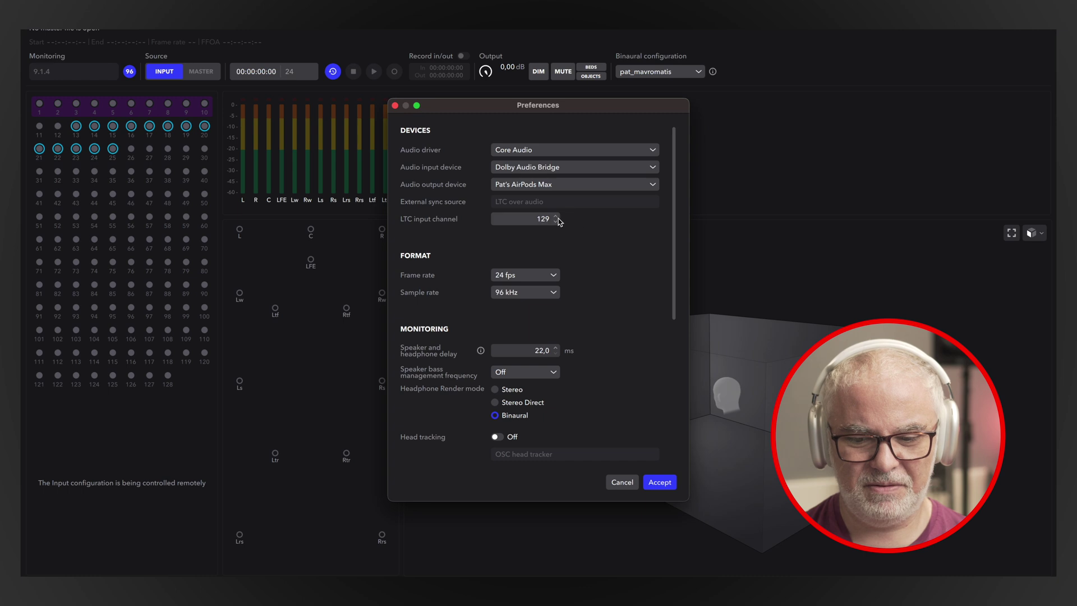
left_click(661, 482)
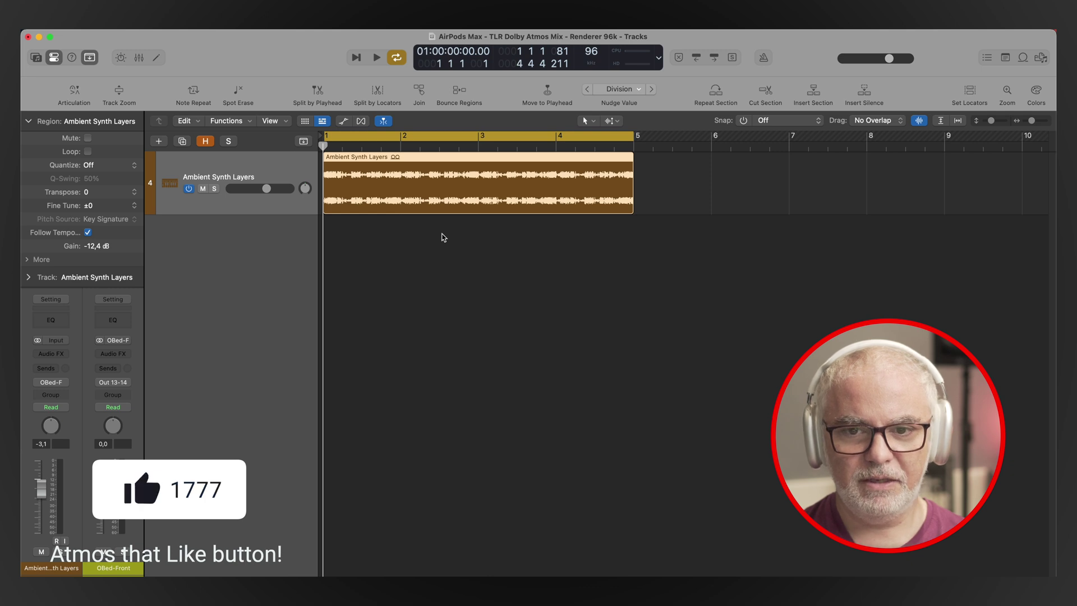
- Pick 48 kHz from the LCD's sample-rate list, replacing 96 kHz
left_click(594, 53)
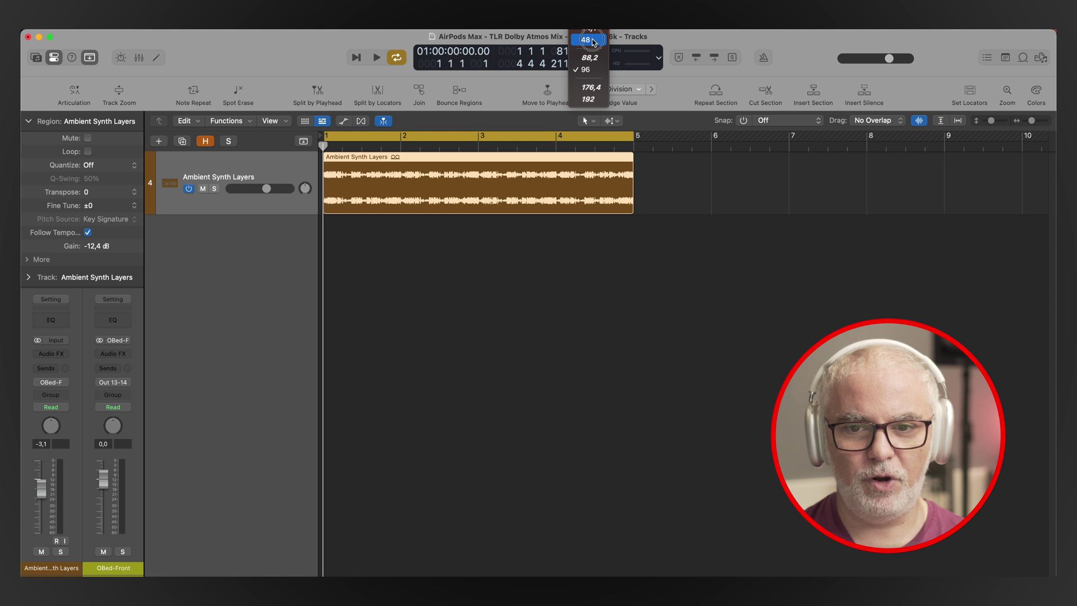
left_click(593, 41)
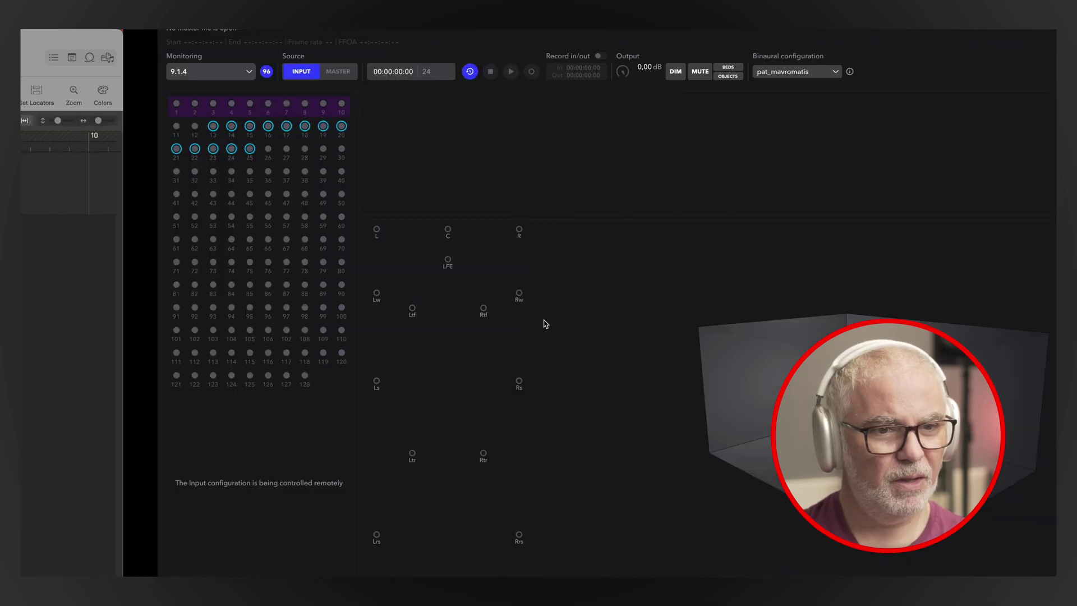
- Set the renderer's sample rate to 48 kHz and dismiss the 512-buffer audio driver error
left_click(79, 24)
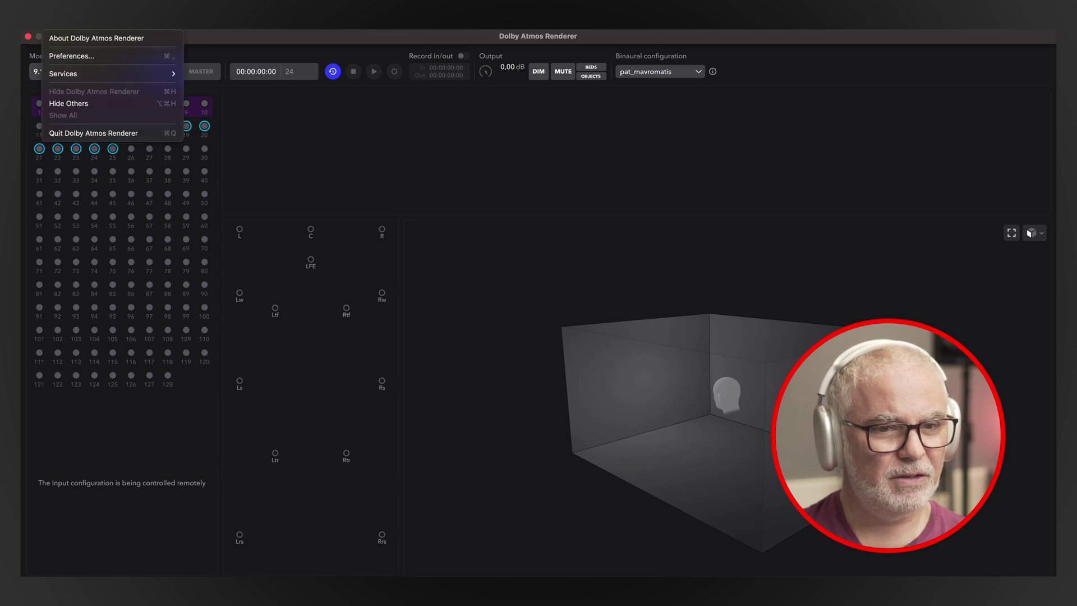
left_click(75, 55)
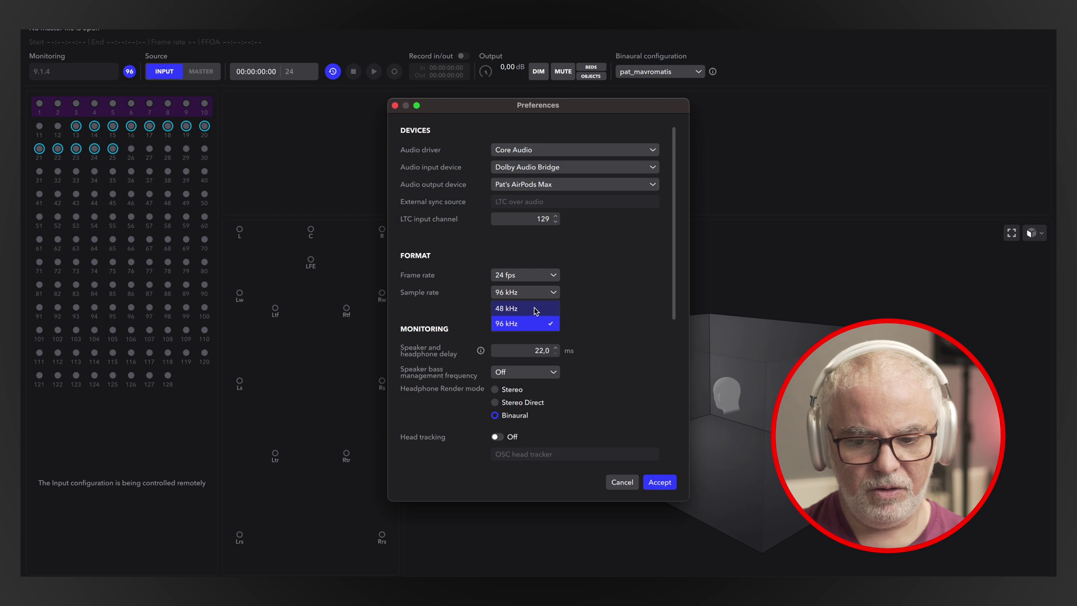
left_click(506, 308)
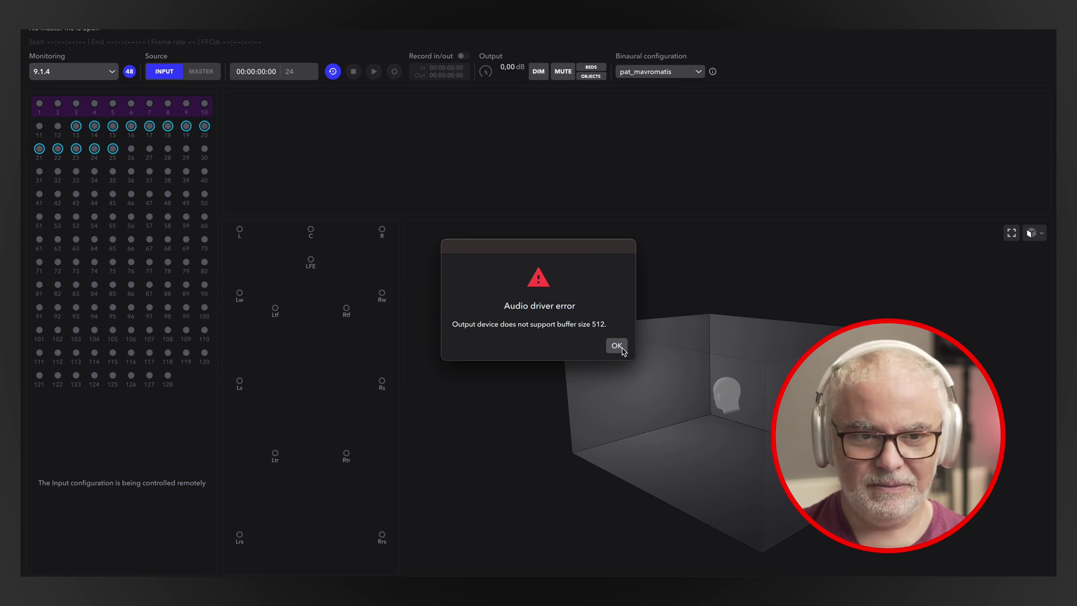
left_click(617, 346)
- Reopen the renderer's Preferences to review them, then close without changes
left_click(90, 36)
left_click(84, 53)
scroll(583, 351, "down", 8)
scroll(585, 353, "up", 5)
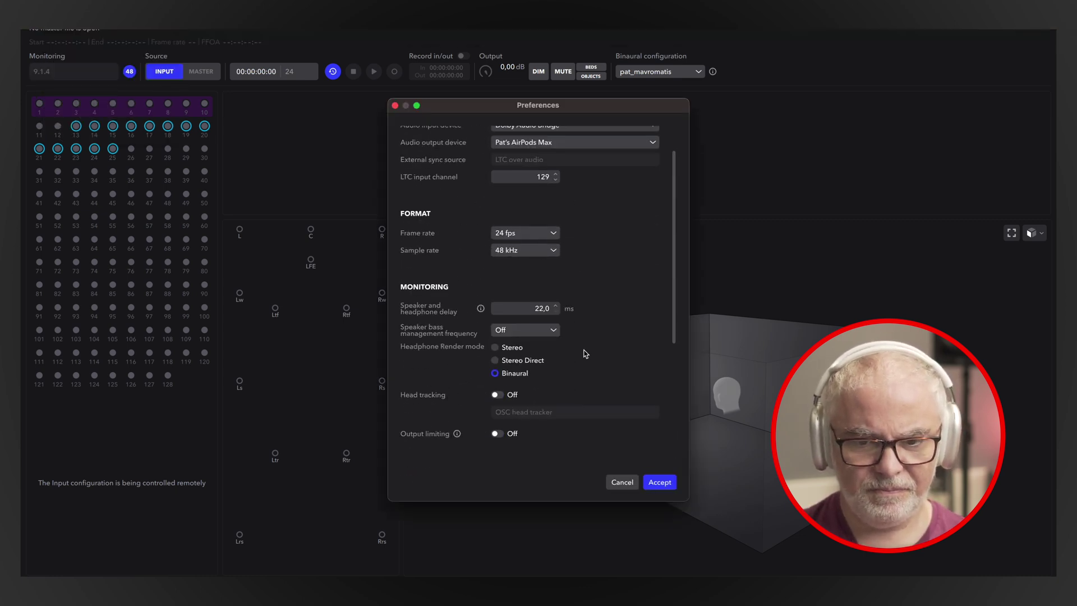
key("Escape")
- Open the renderer's input configuration window and close it again
left_click(219, 30)
left_click(184, 38)
key("Escape")
left_click(146, 27)
key("Escape")
- Start playback of the Logic project and bring up Logic Pro's Audio settings
left_click(62, 22)
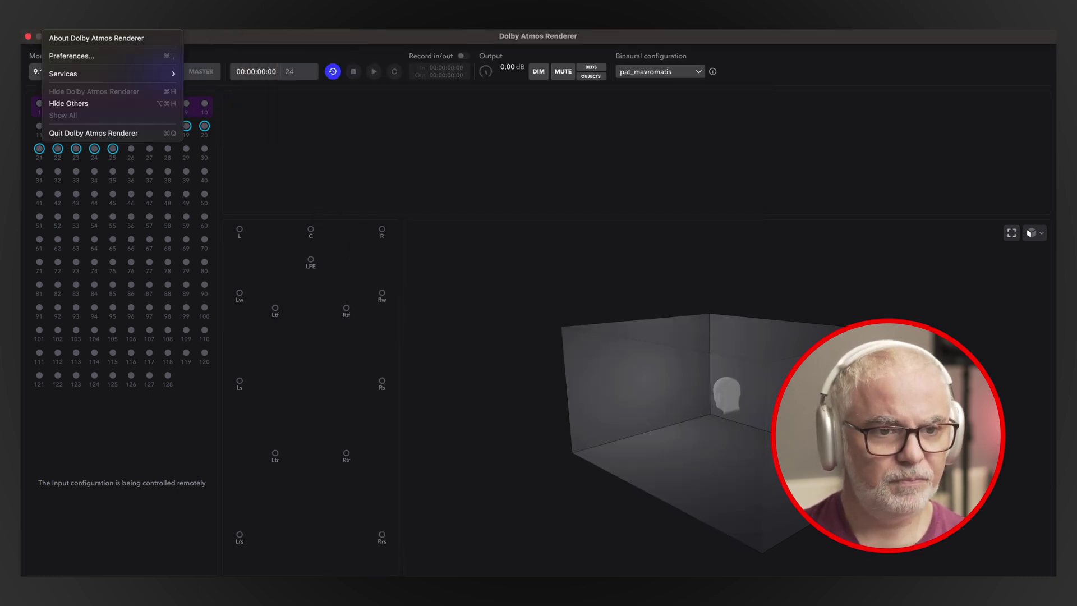
key("Escape")
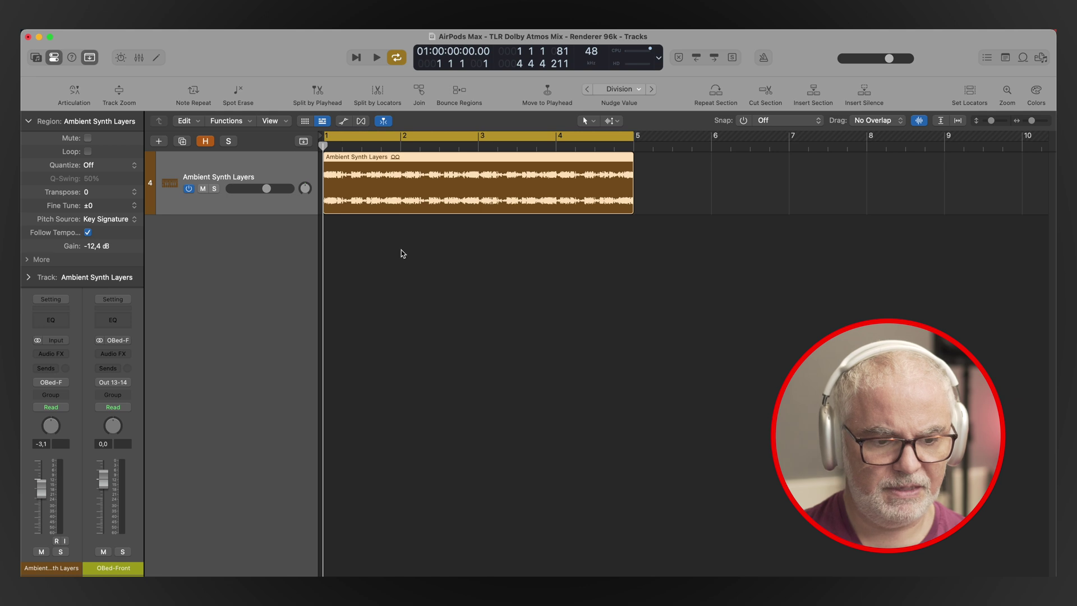
key("space")
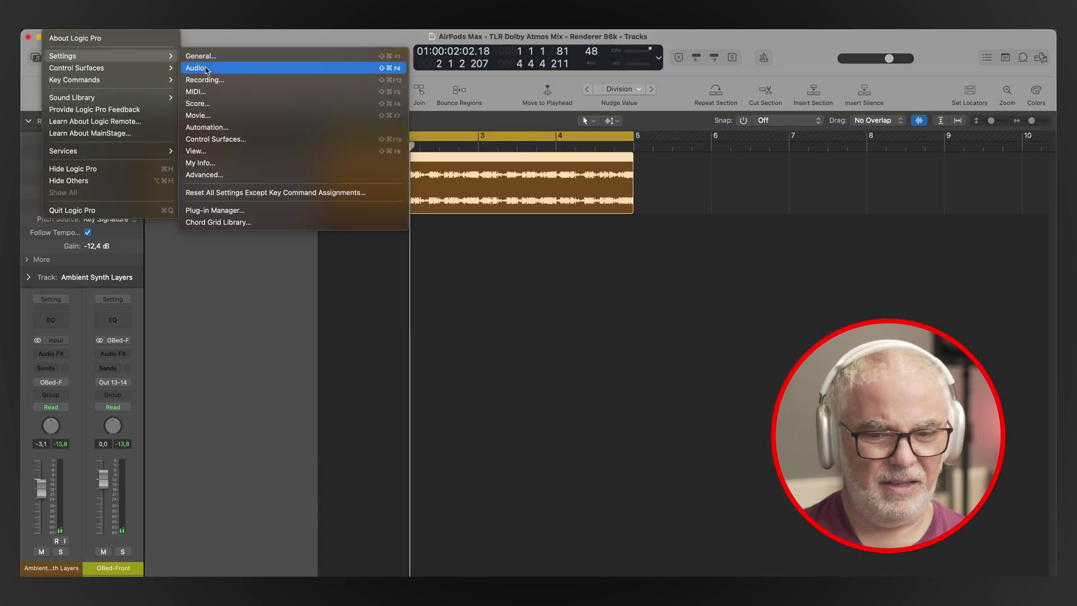
left_click(225, 69)
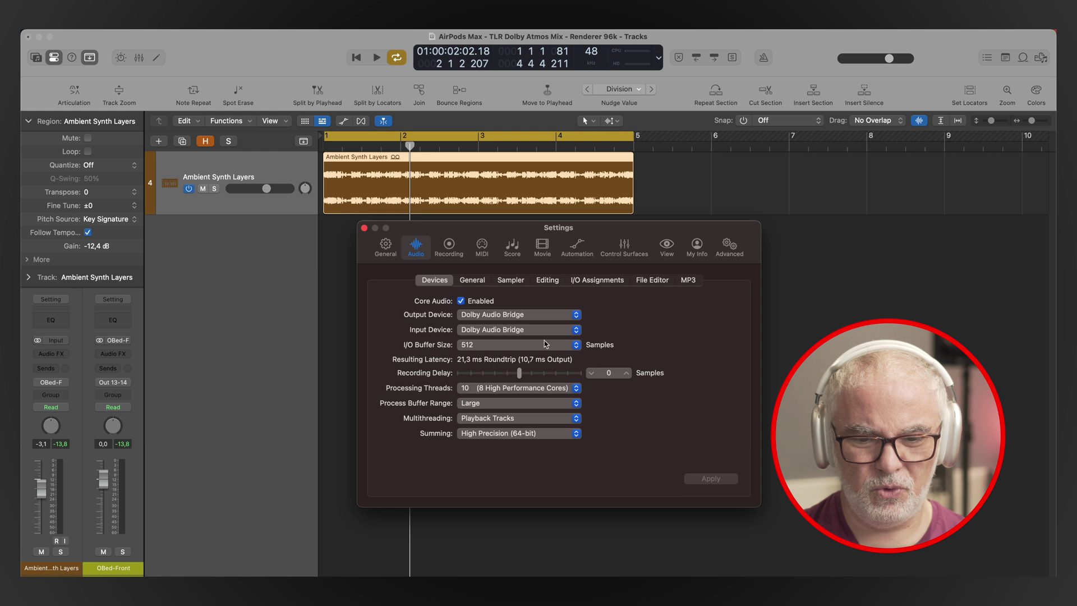
- Choose 256 samples from the I/O Buffer Size list in Logic Pro's Audio settings
left_click(544, 344)
left_click(507, 332)
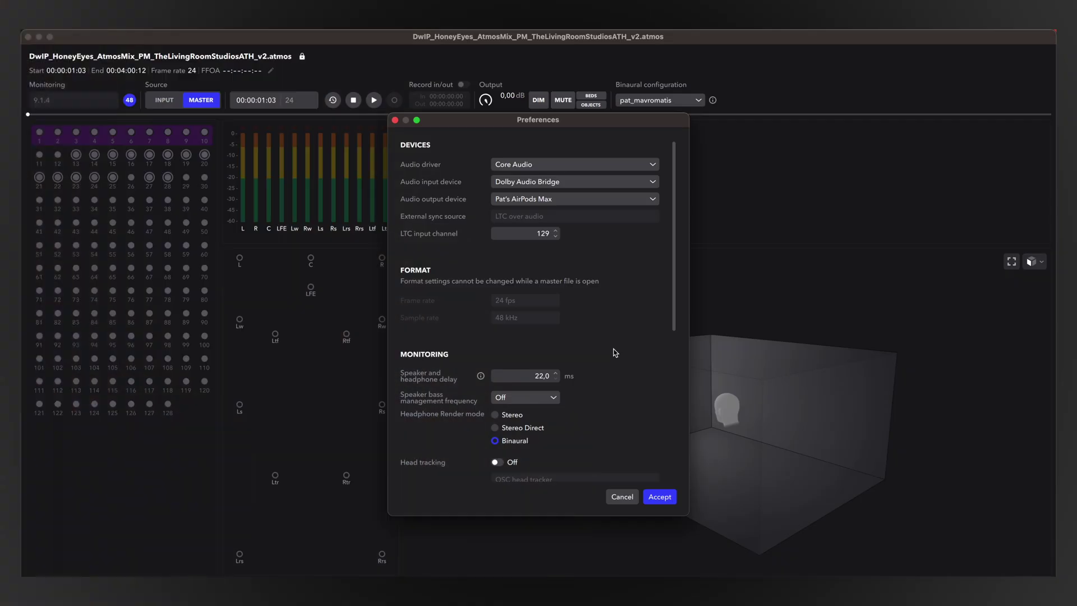
- Accept the renderer's headphone-only AirPods Max output settings and bring up the Sphere Atmos monitor
scroll(561, 342, "down", 10)
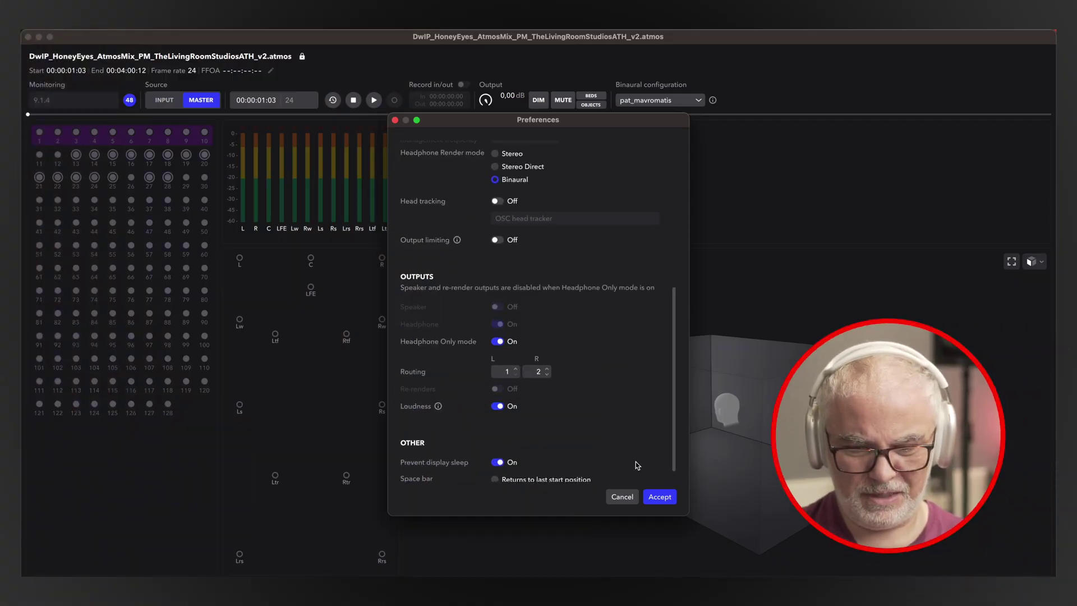
left_click(660, 497)
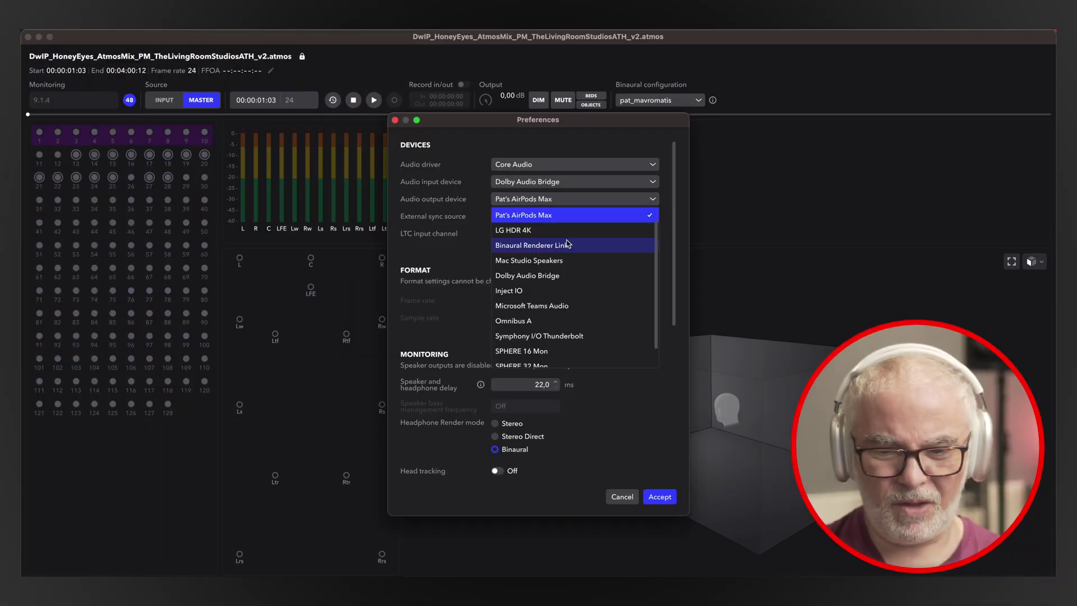
scroll(600, 296, "down", 1)
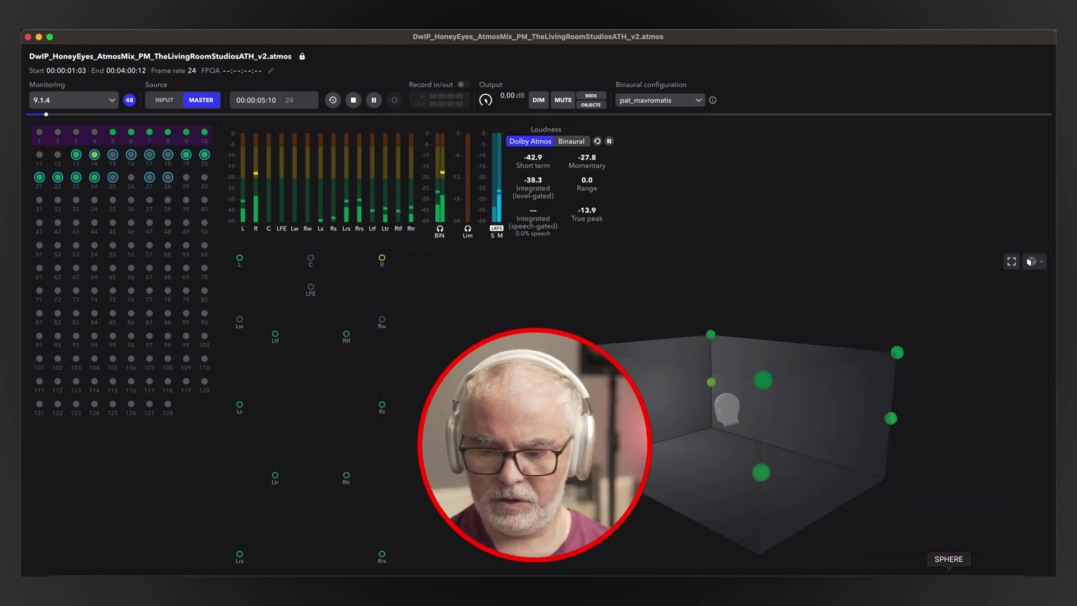
left_click(949, 586)
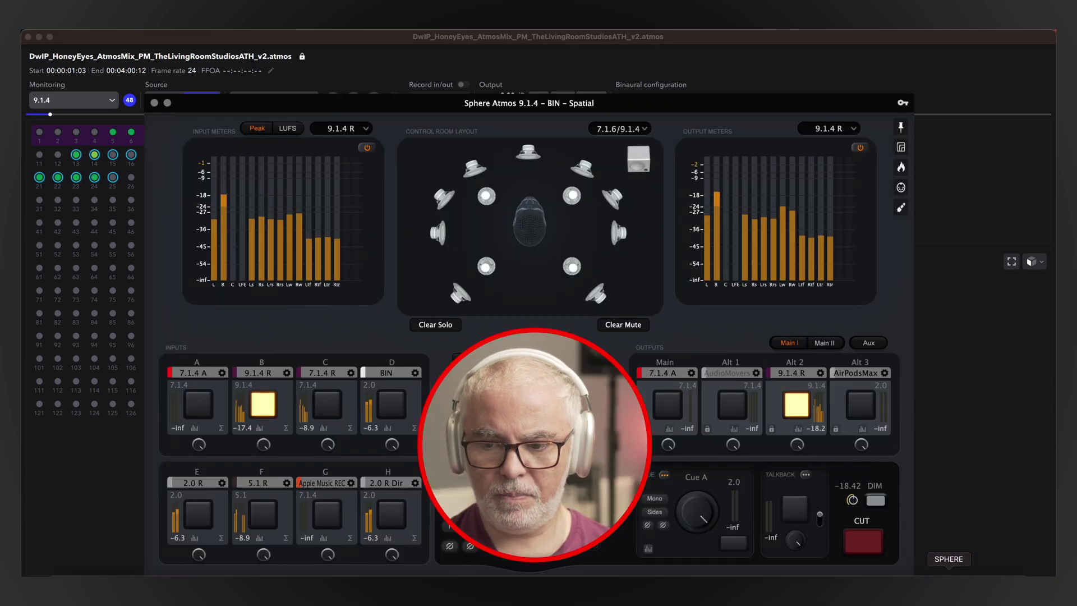
- Select Sphere Atmos's Alt 3 (AirPodsMax) output button for monitoring
left_click(859, 407)
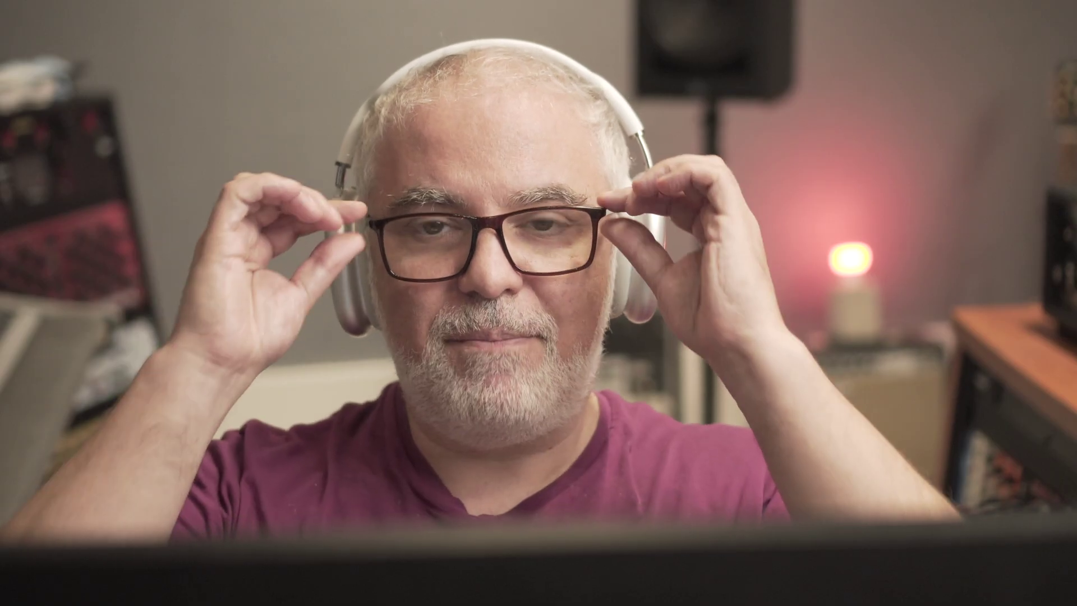